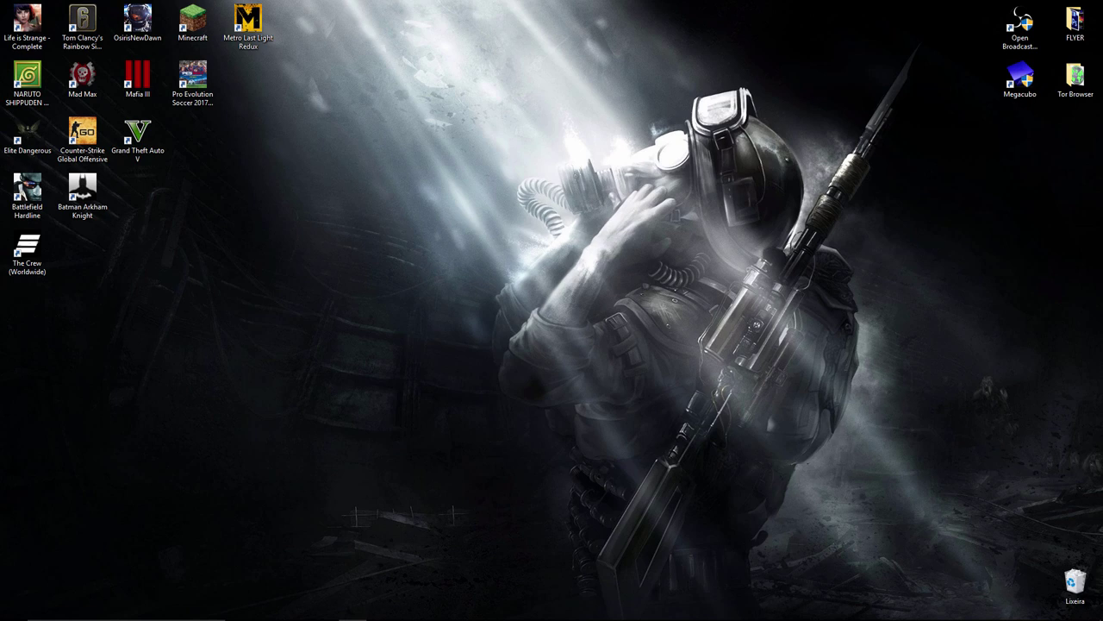
Download the FiveReborn V1.0.1 client from the FiveReborn Release forum page in the browser.
left_click(282, 609)
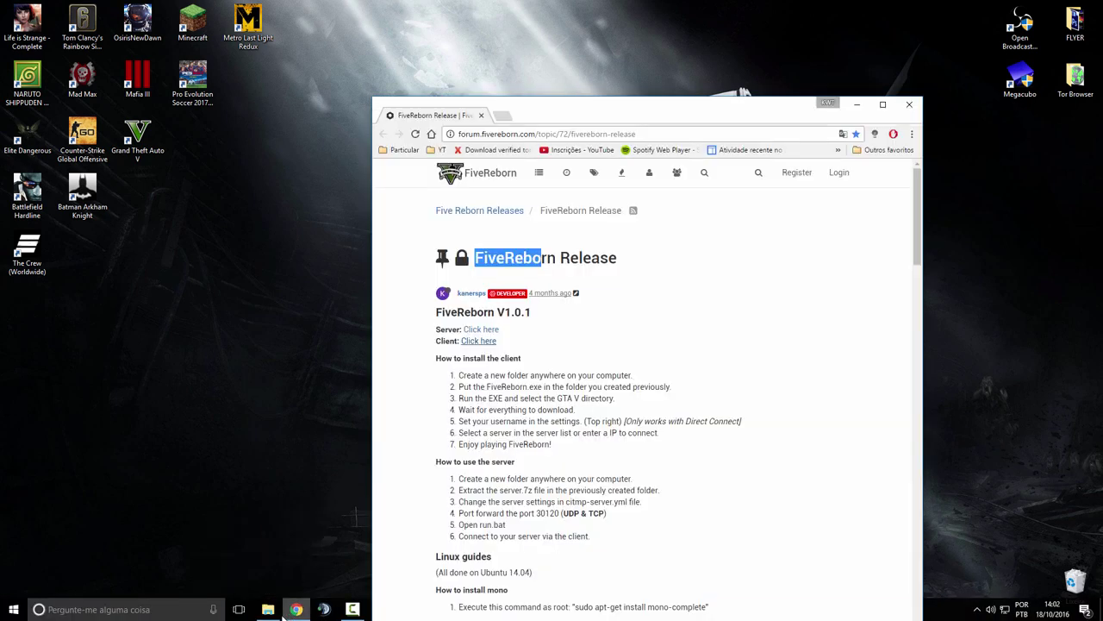
left_click(883, 104)
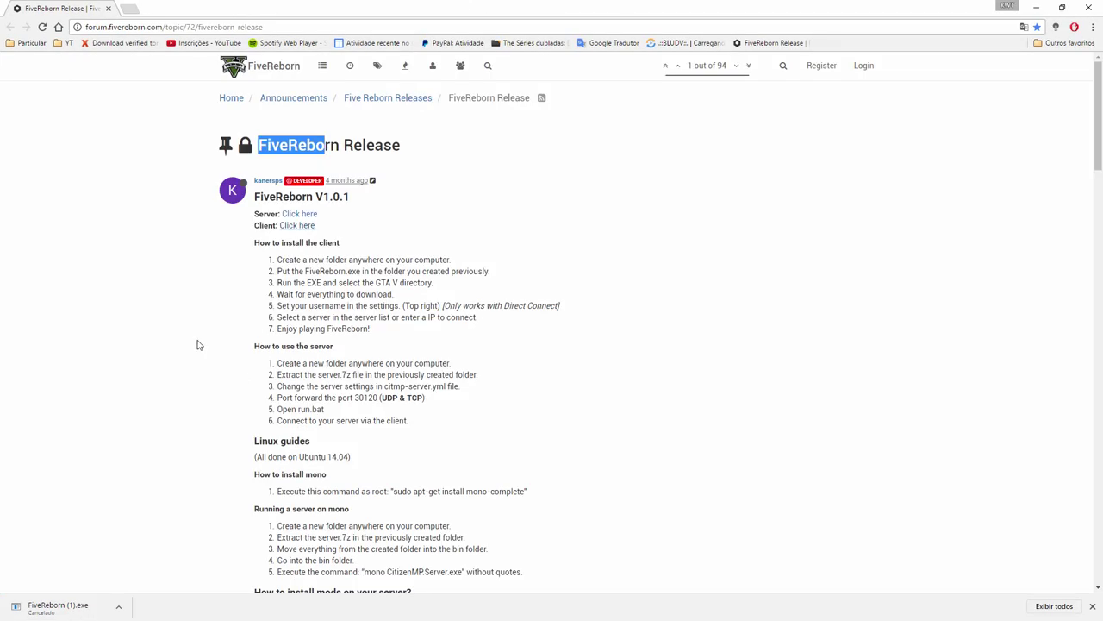
left_click_drag(254, 206, 273, 226)
left_click(286, 216)
left_click(290, 227)
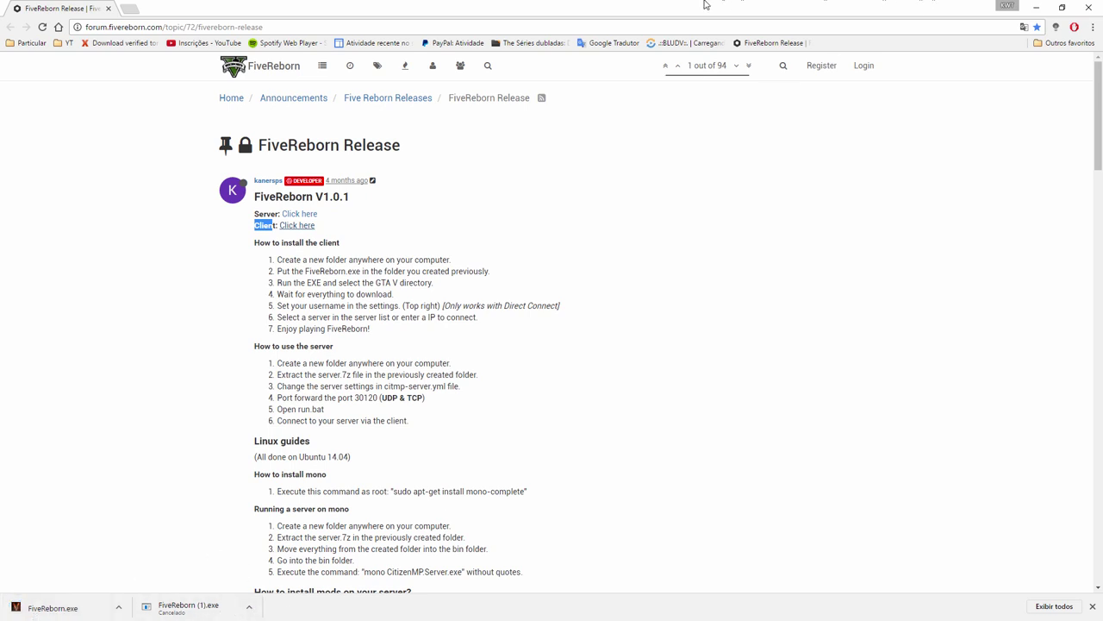
left_click_drag(705, 5, 761, 34)
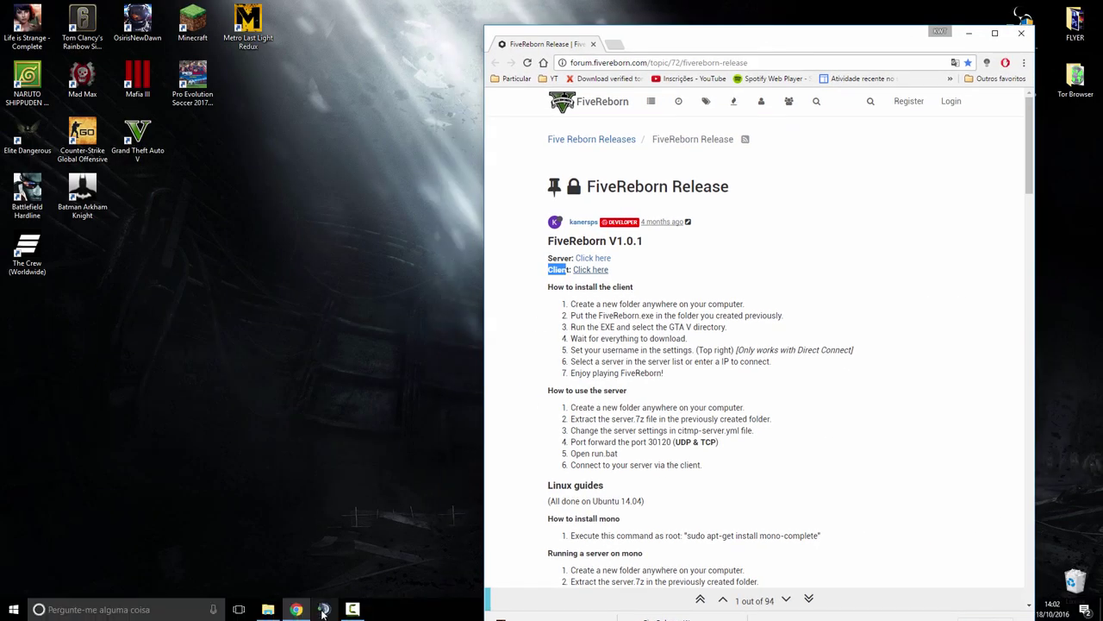
Switch to File Explorer and move FiveReborn.exe from the Downloads folder to the desktop.
mouse_move(268, 617)
left_click(268, 556)
left_click(145, 230)
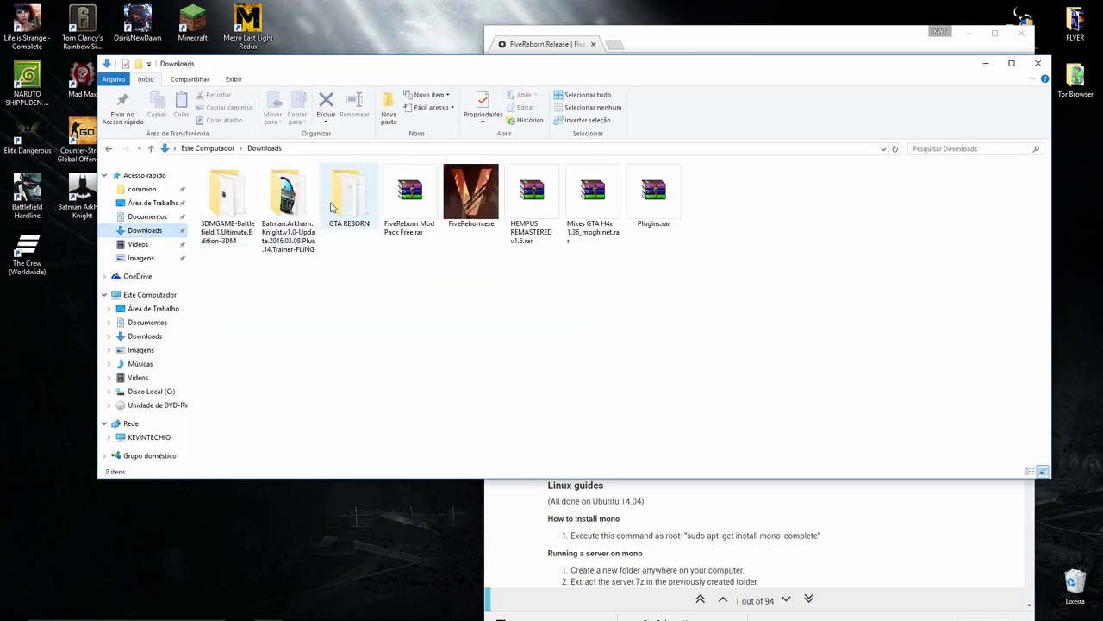
left_click(479, 234)
left_click_drag(480, 235, 143, 504)
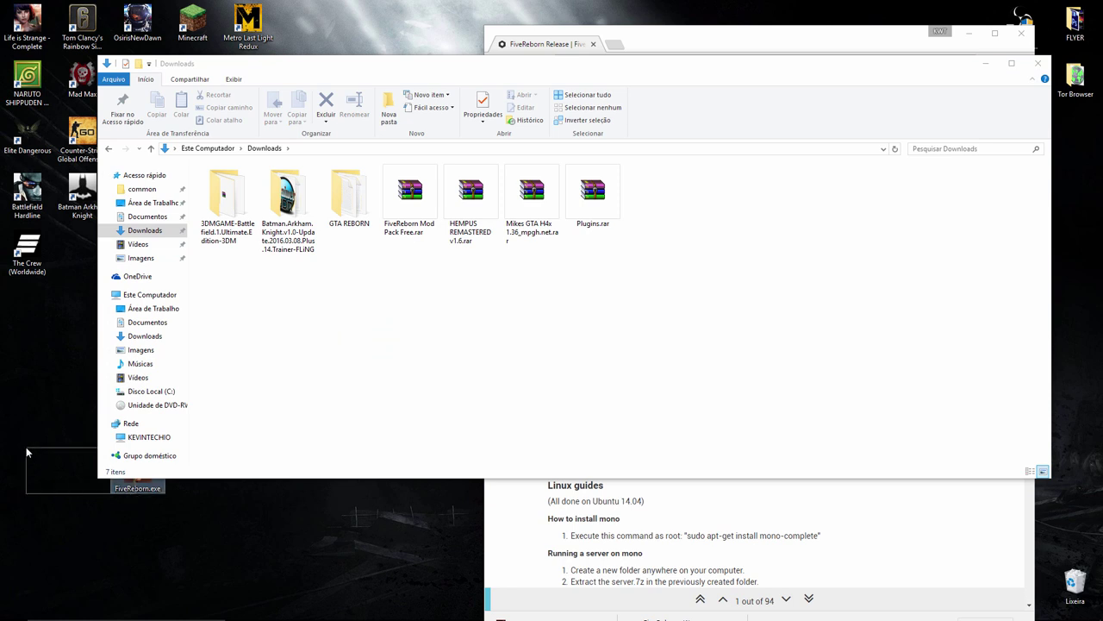
Create a new folder on the desktop and name it GTA FAKE.
right_click(209, 537)
mouse_move(270, 499)
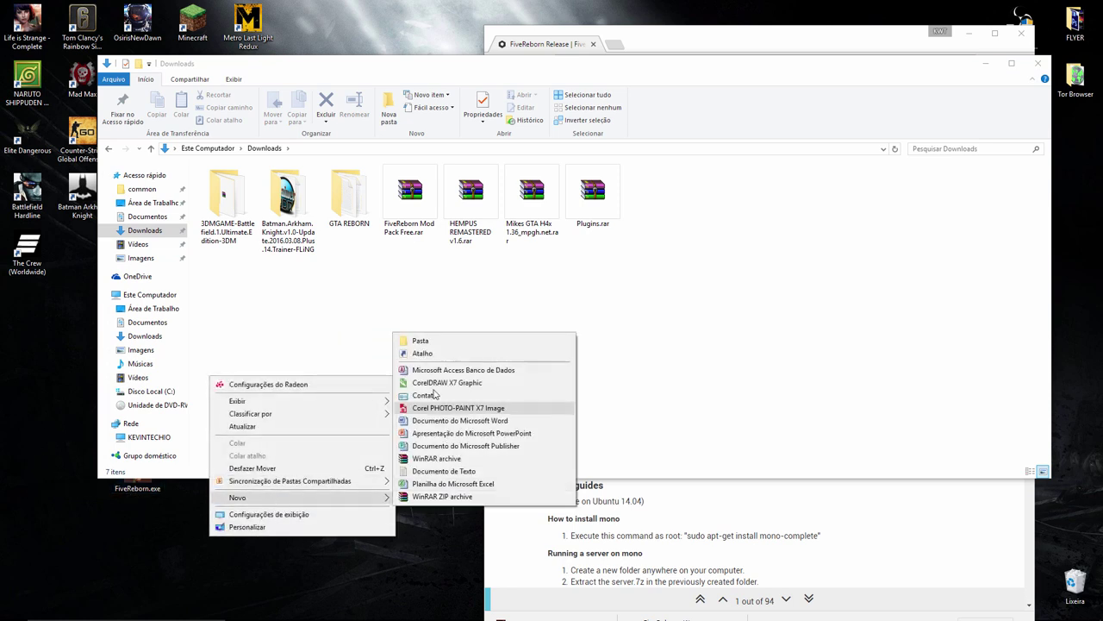
left_click(434, 343)
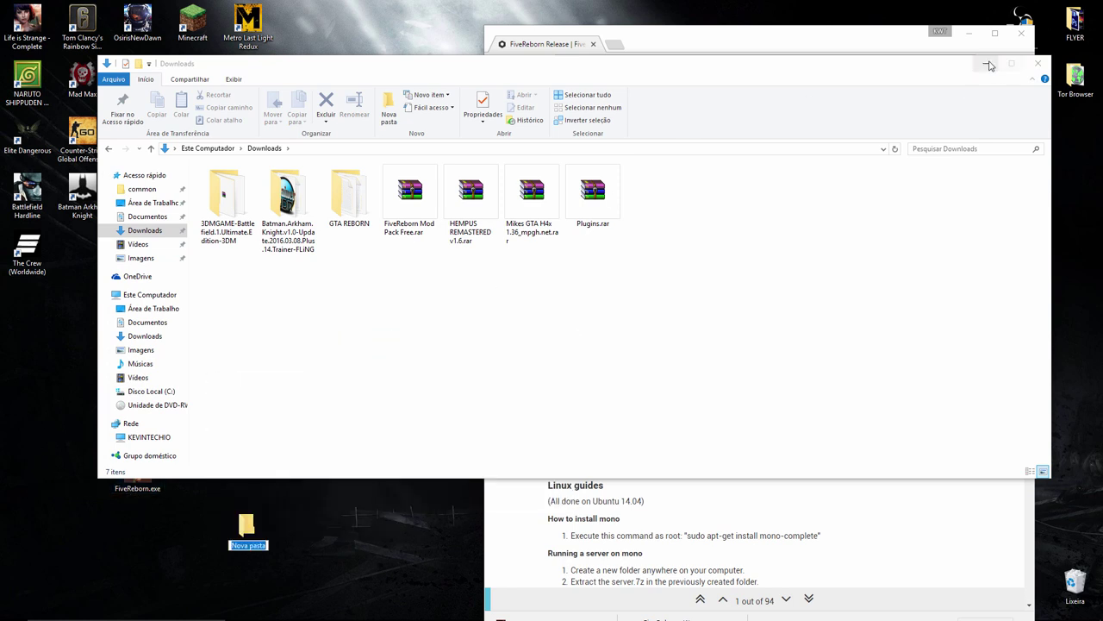
left_click(985, 63)
left_click(245, 546)
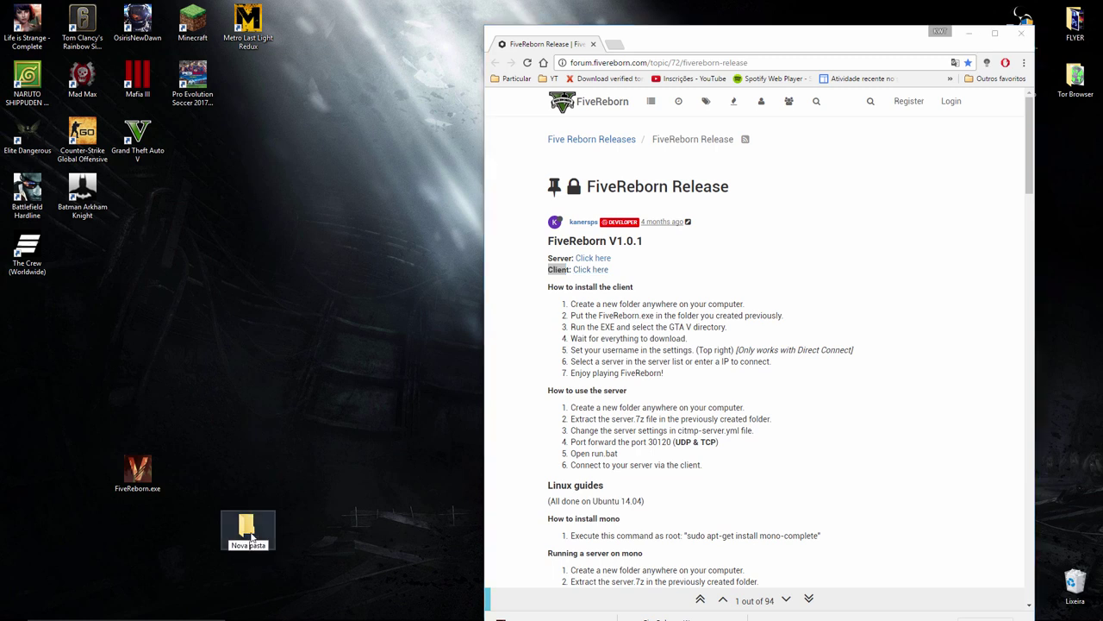
type("G")
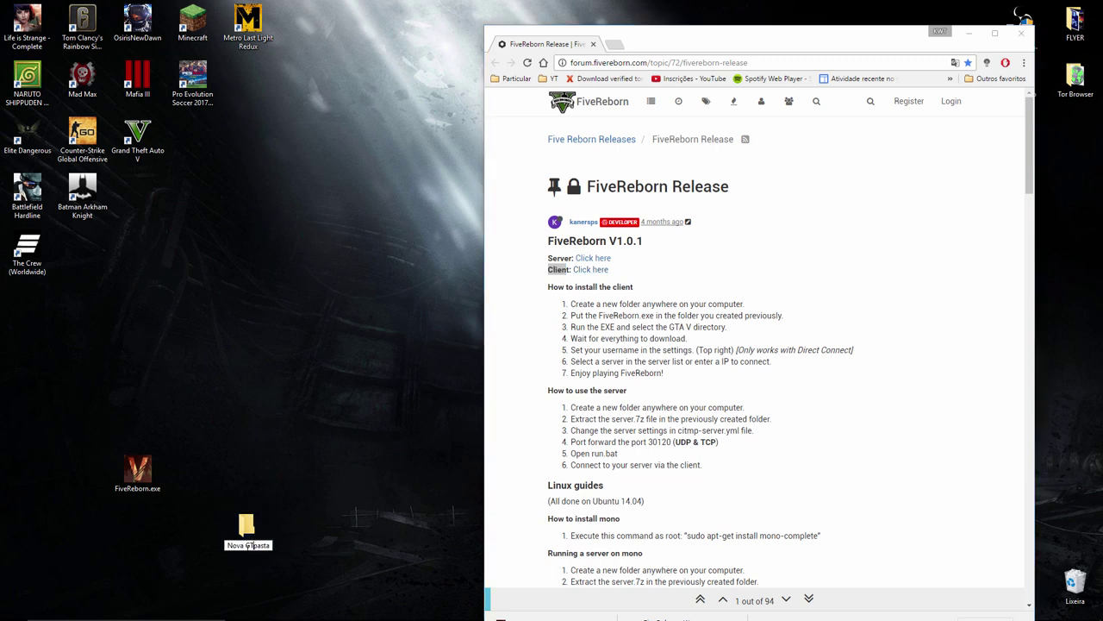
type("T")
key("ctrl+a")
key("BackSpace")
type("GTA FAKE")
key("Return")
Move FiveReborn.exe from the desktop into the GTA FAKE folder and run it from there.
left_click_drag(138, 471, 246, 526)
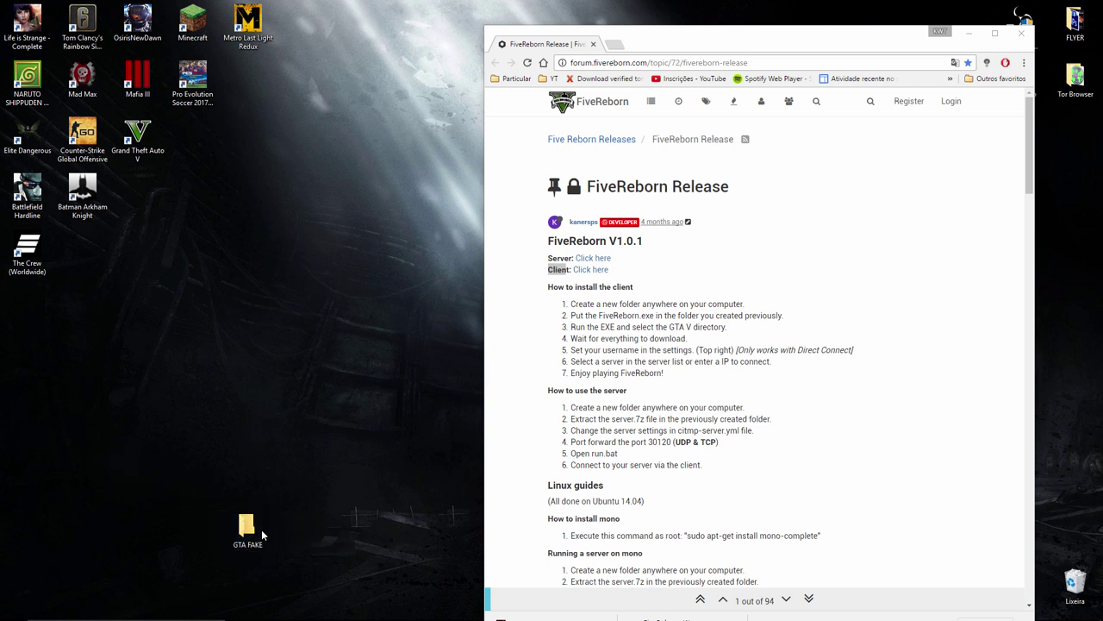
double_click(261, 533)
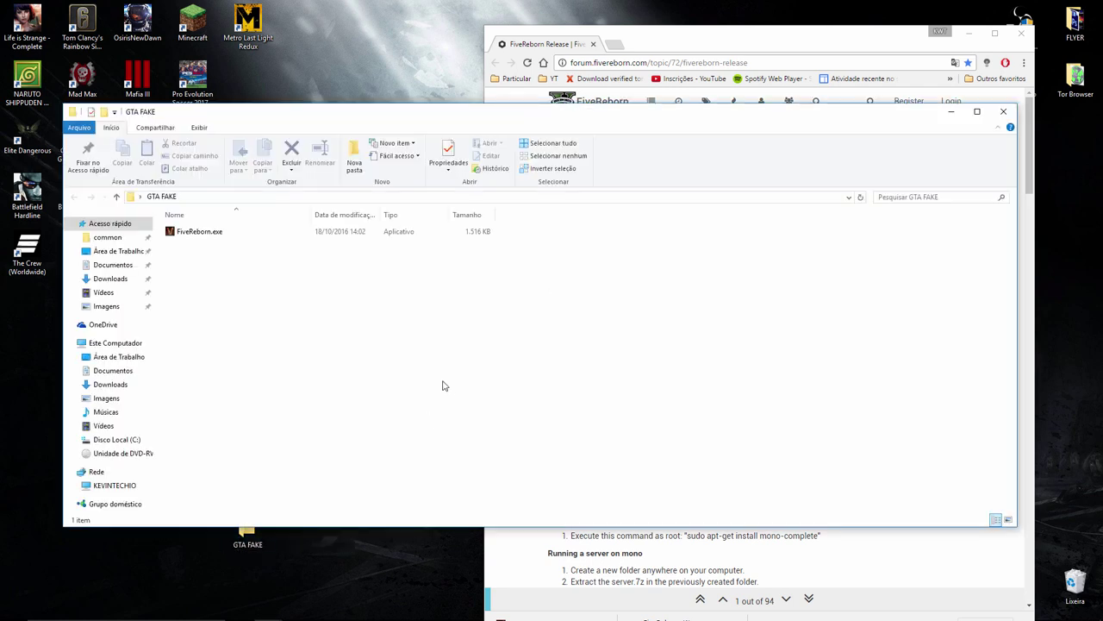
left_click(187, 238)
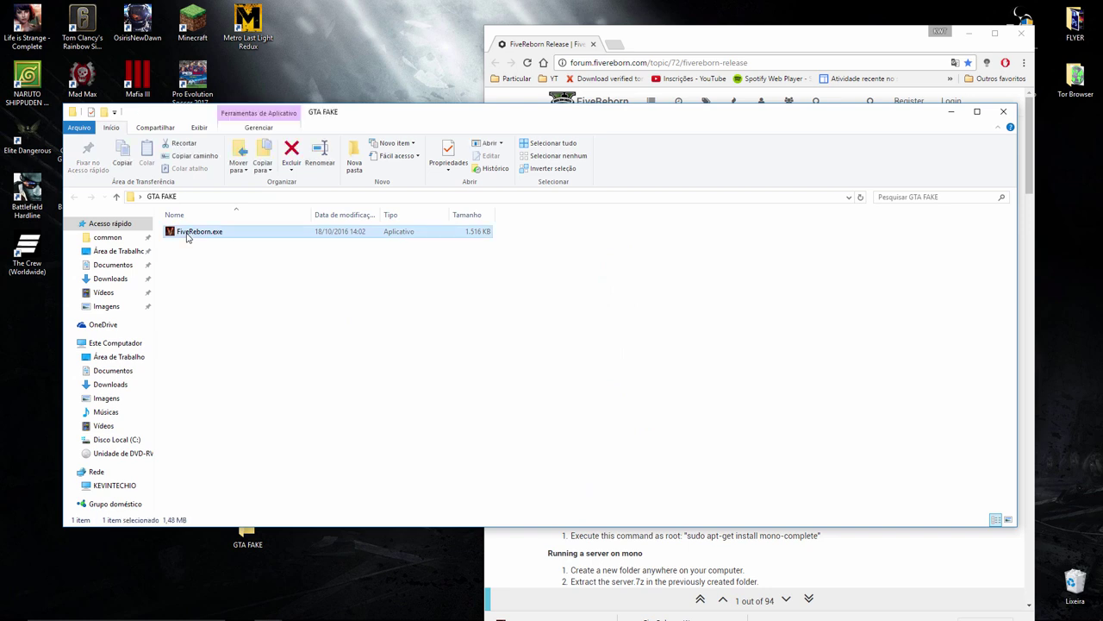
double_click(187, 239)
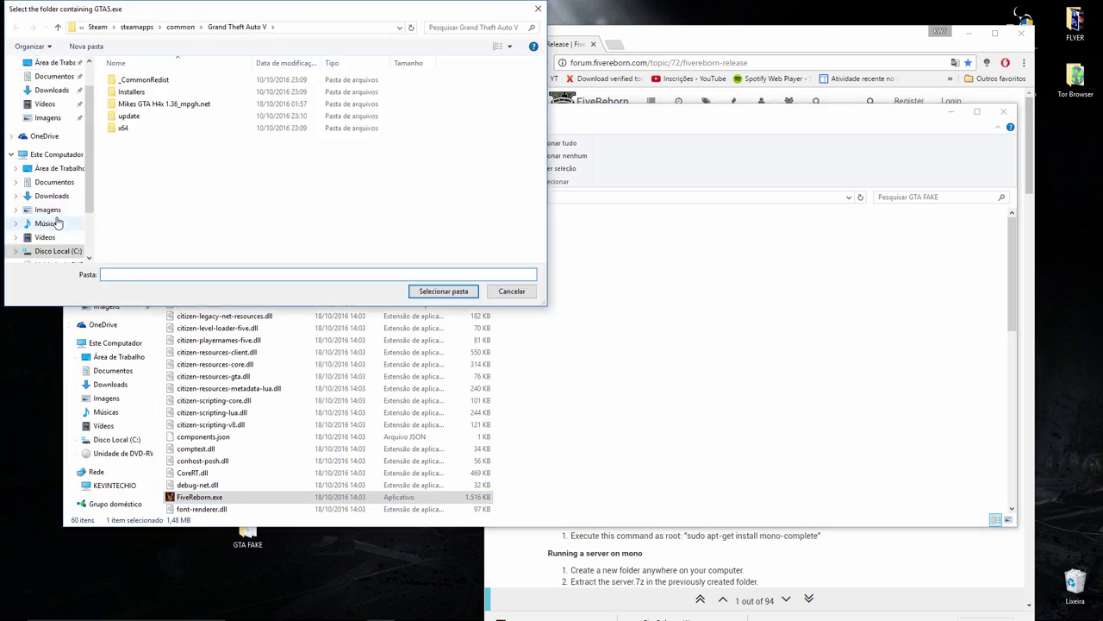
Choose the Grand Theft Auto V folder in steamapps\common as the folder containing GTA5.exe.
scroll(51, 225, "down", 1)
left_click(181, 27)
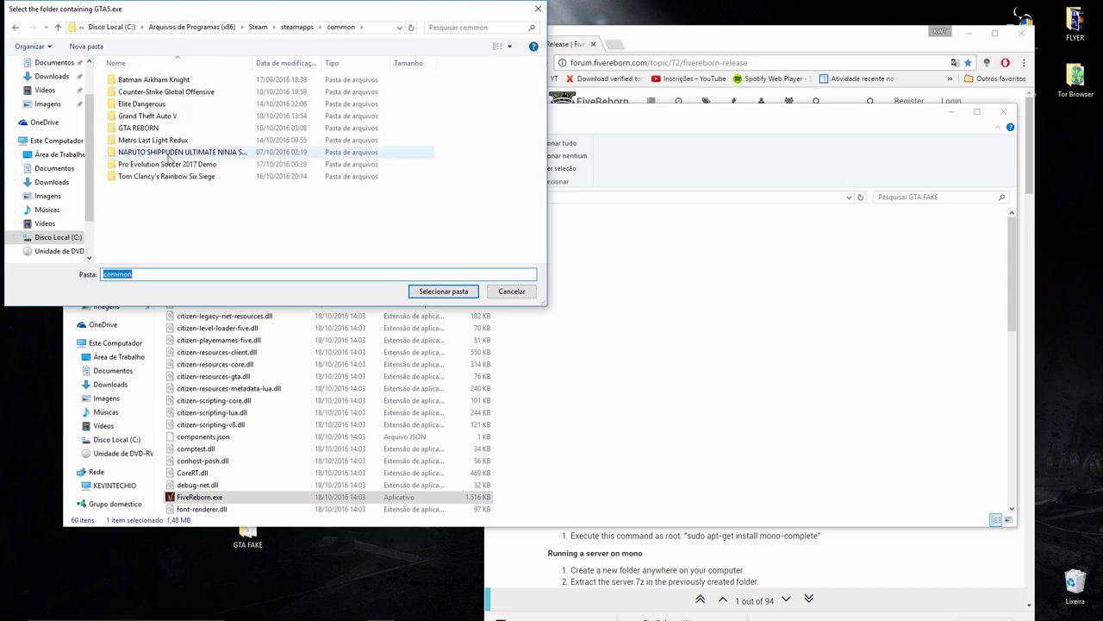
double_click(136, 117)
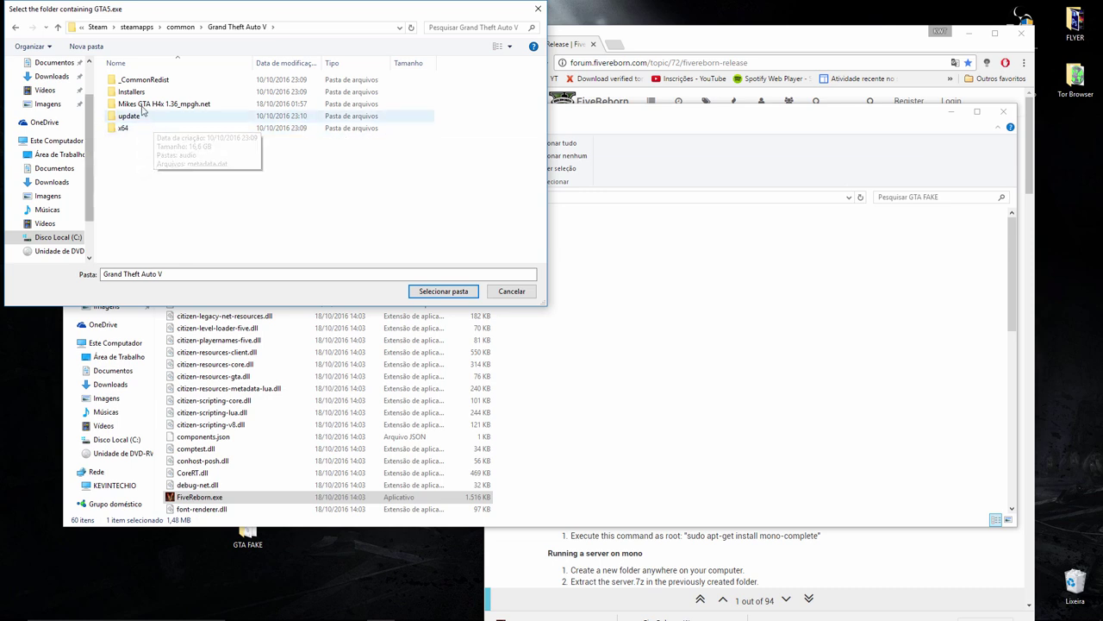
left_click(436, 292)
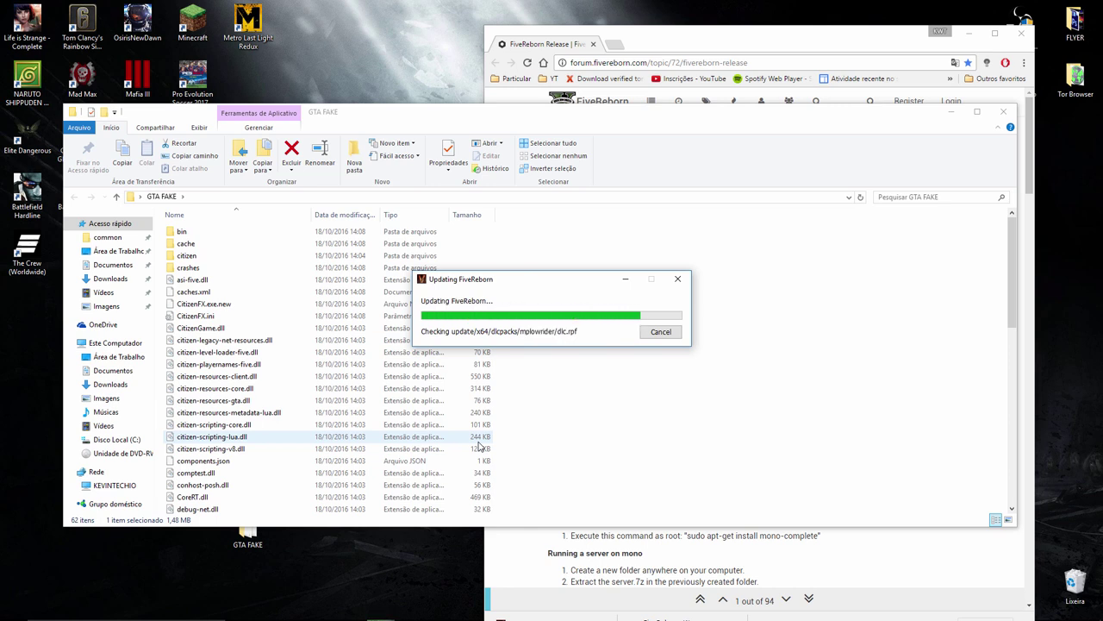
Accept the FiveReborn game cache update and cancel the running download.
left_click_drag(517, 243, 510, 356)
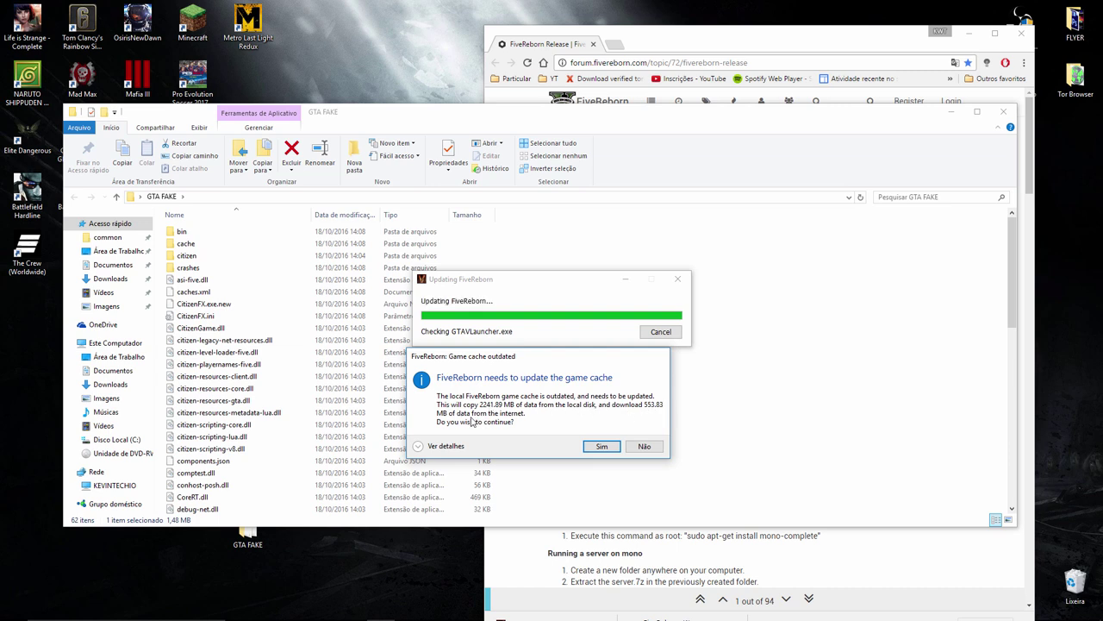
left_click(602, 446)
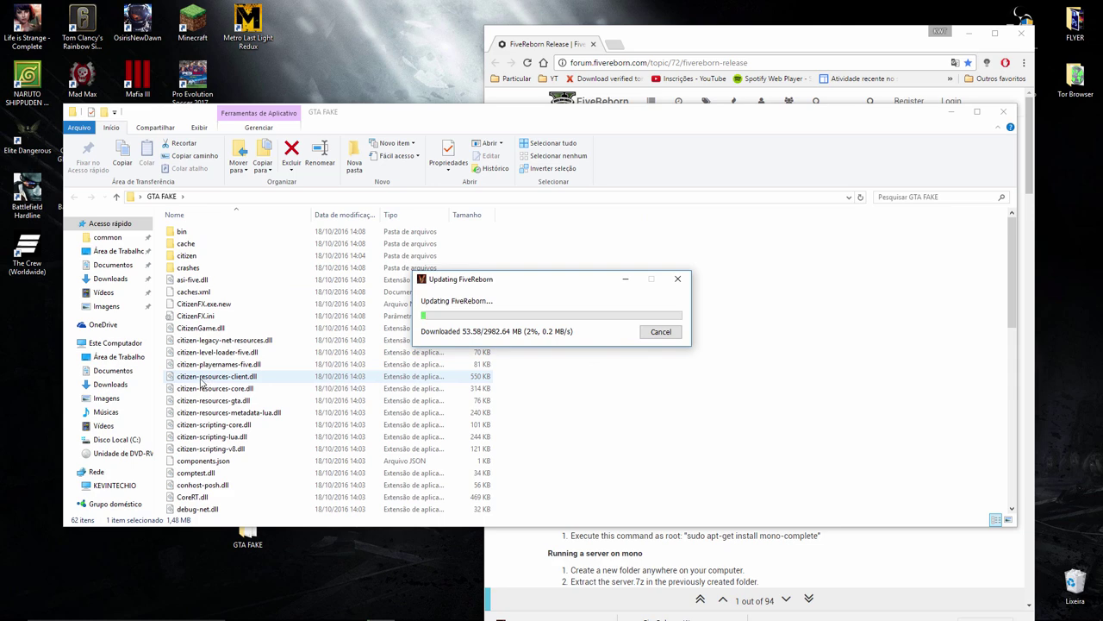
left_click(660, 332)
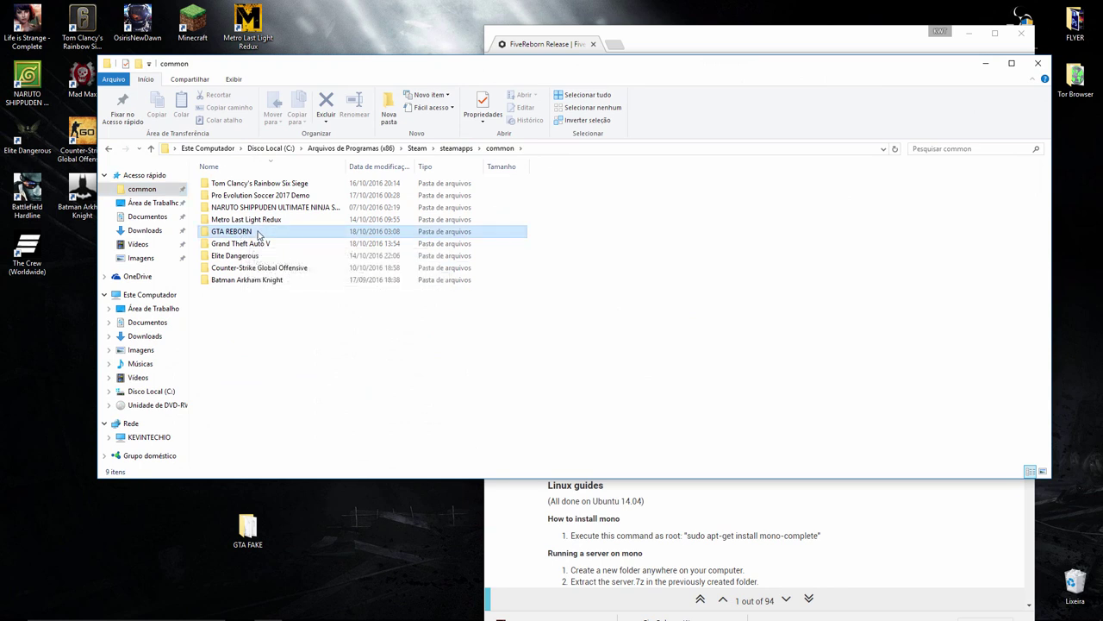
Move the plugins folder from GTA REBORN in steamapps\common to the desktop and look through its contents.
double_click(244, 233)
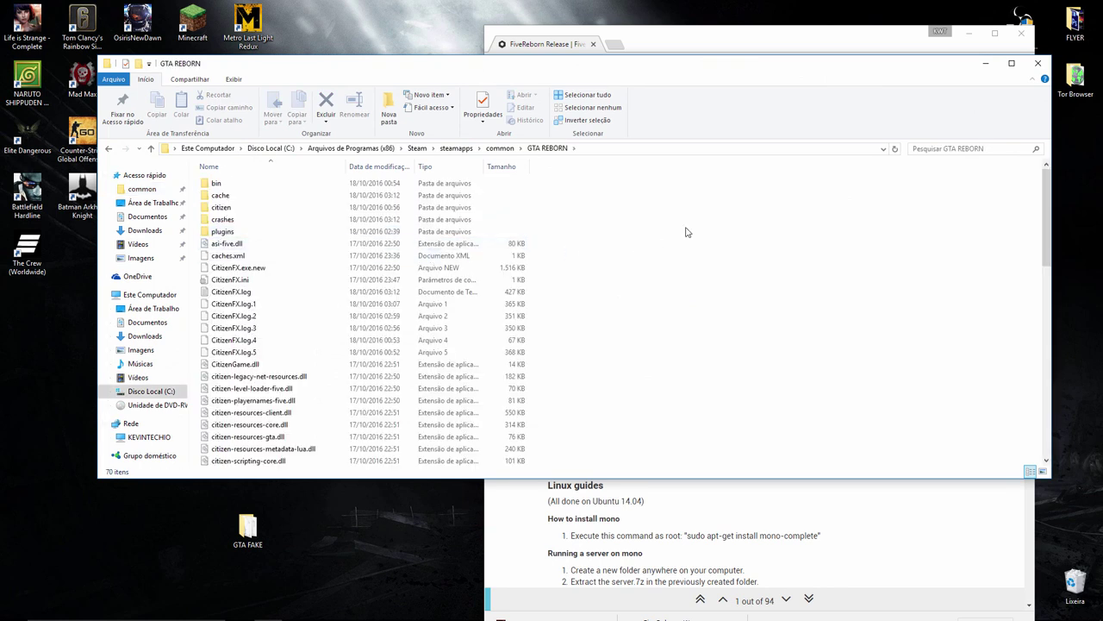
left_click(222, 233)
left_click_drag(222, 239, 31, 343)
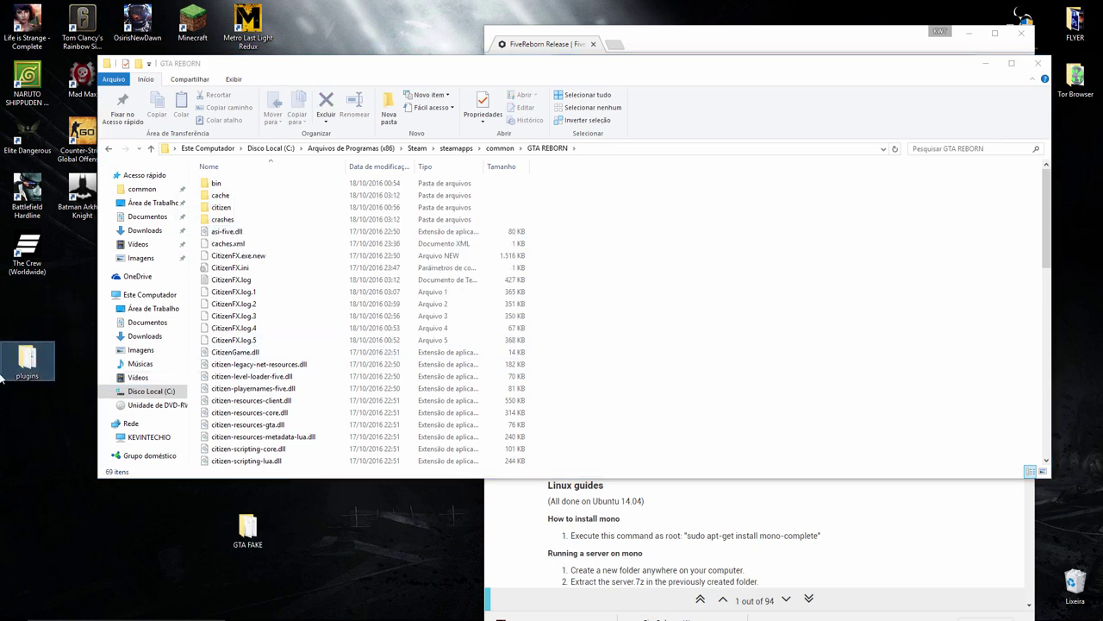
double_click(23, 362)
left_click_drag(252, 451, 211, 216)
left_click(1004, 111)
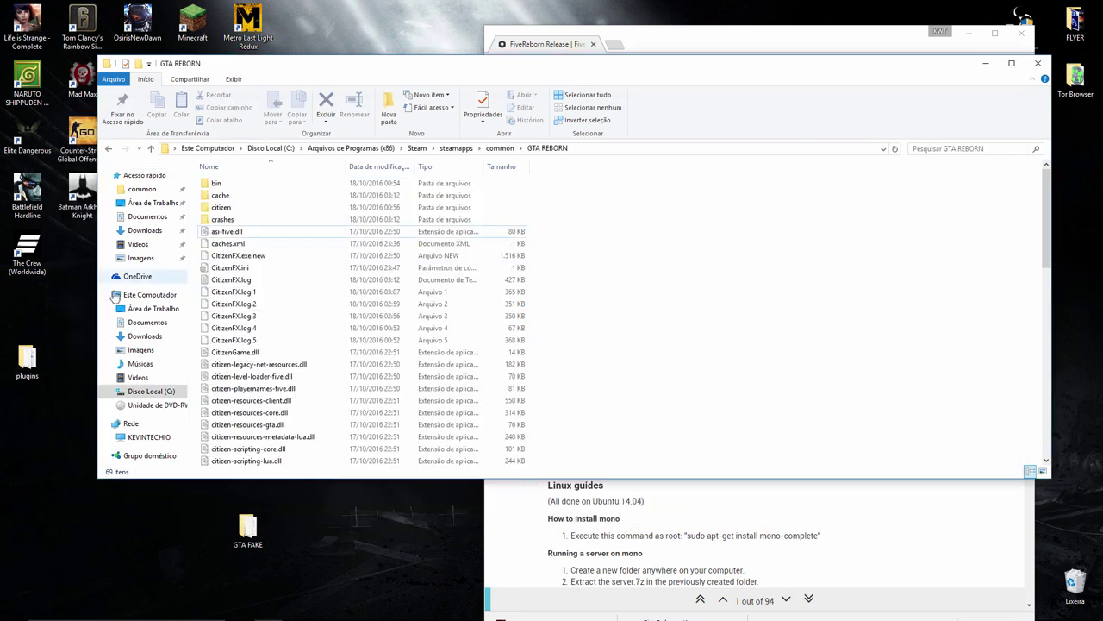
Move the plugins folder from the desktop back into the GTA REBORN folder.
left_click_drag(27, 360, 630, 232)
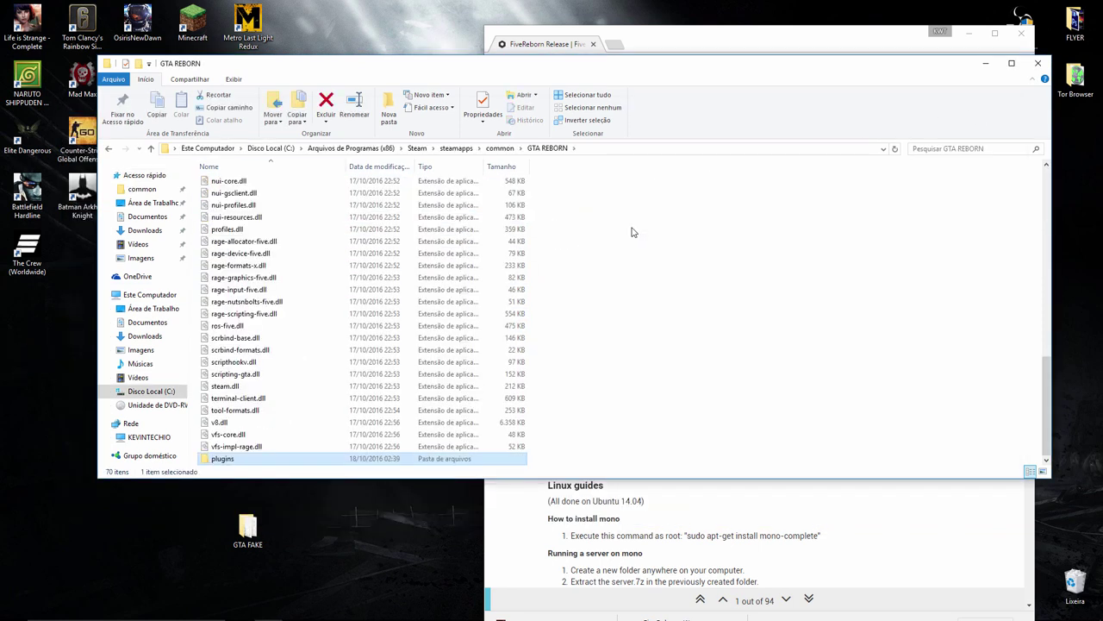
left_click(631, 232)
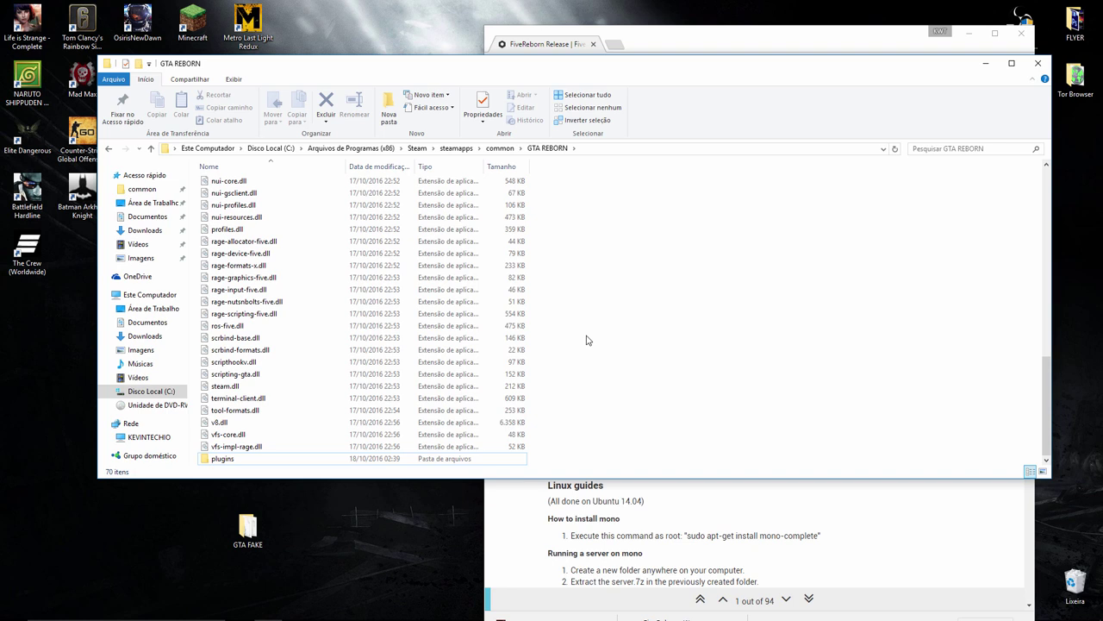
Close the browser and launch FiveReborn.exe from the GTA REBORN folder.
left_click(986, 64)
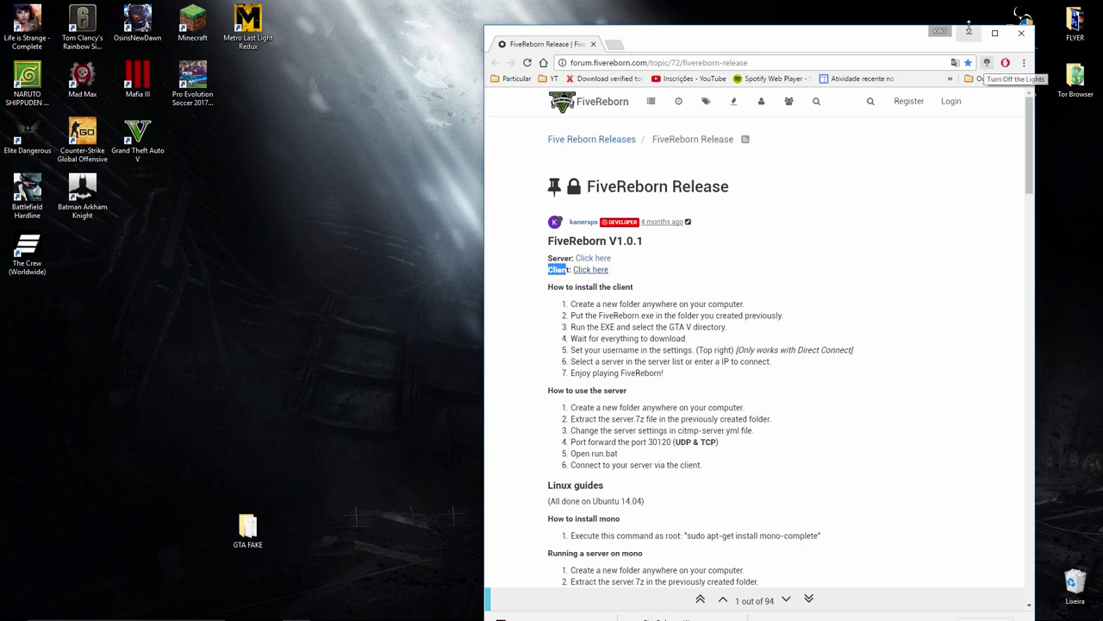
left_click(1021, 33)
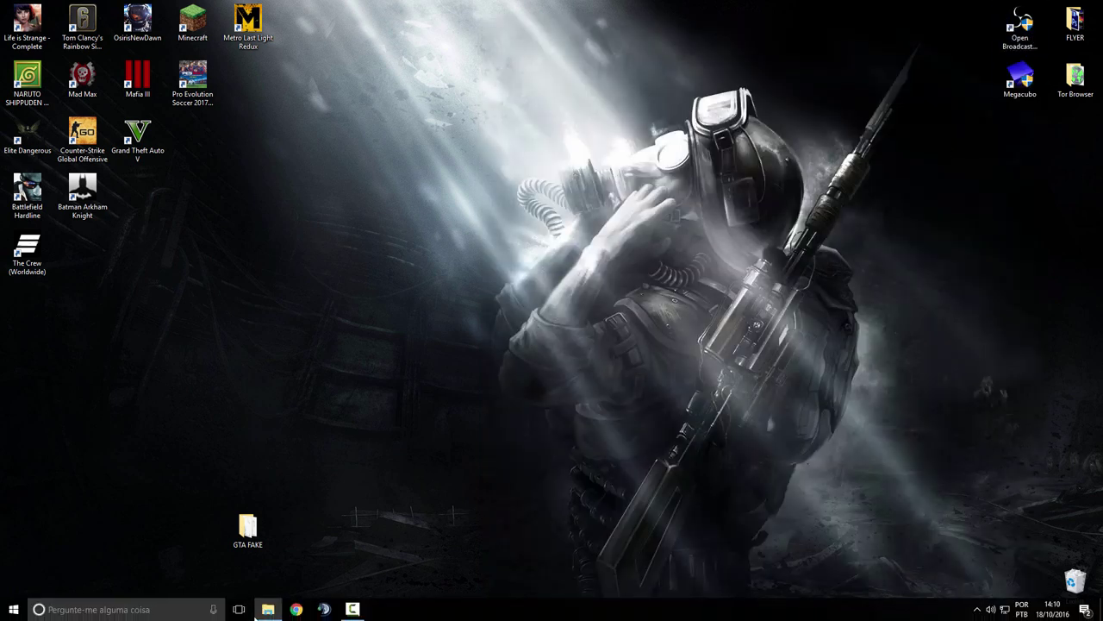
mouse_move(268, 610)
left_click(287, 543)
scroll(352, 320, "up", 10)
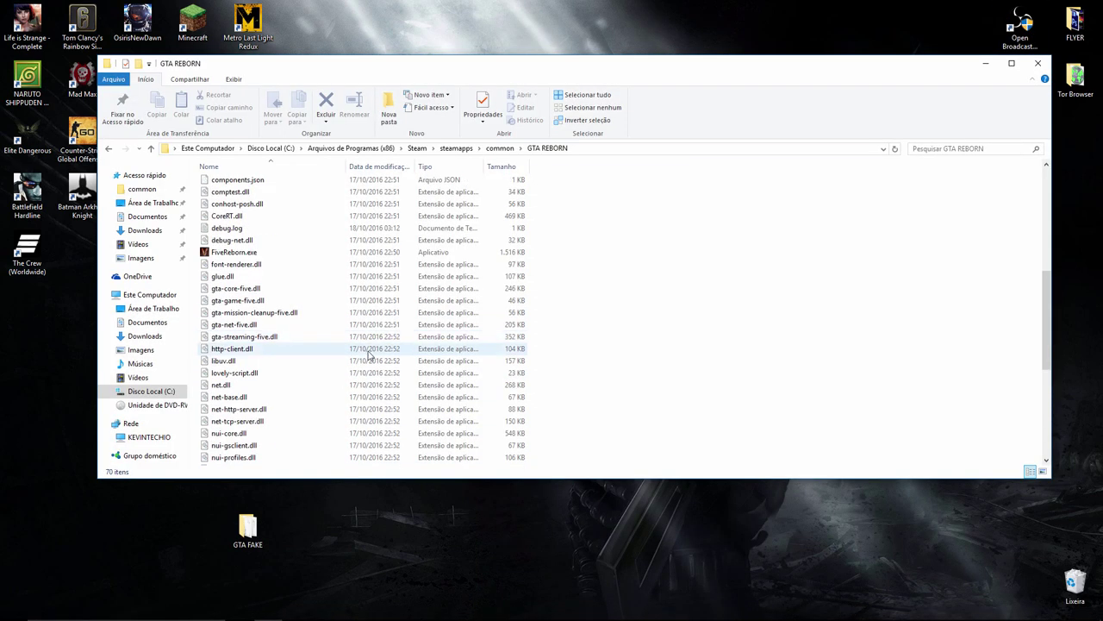
left_click(230, 436)
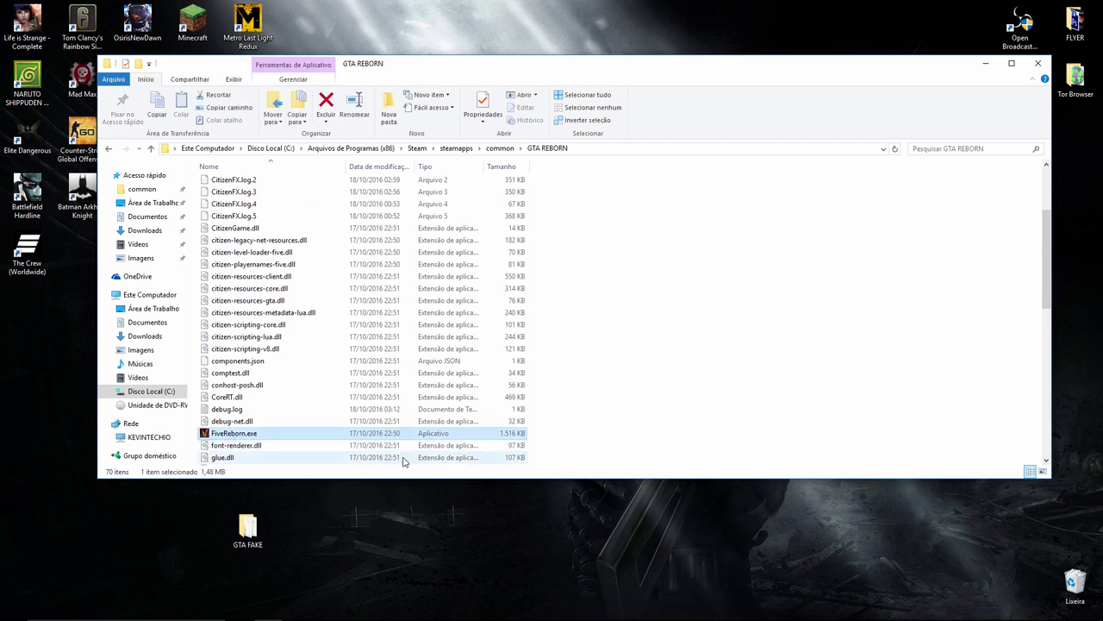
double_click(216, 429)
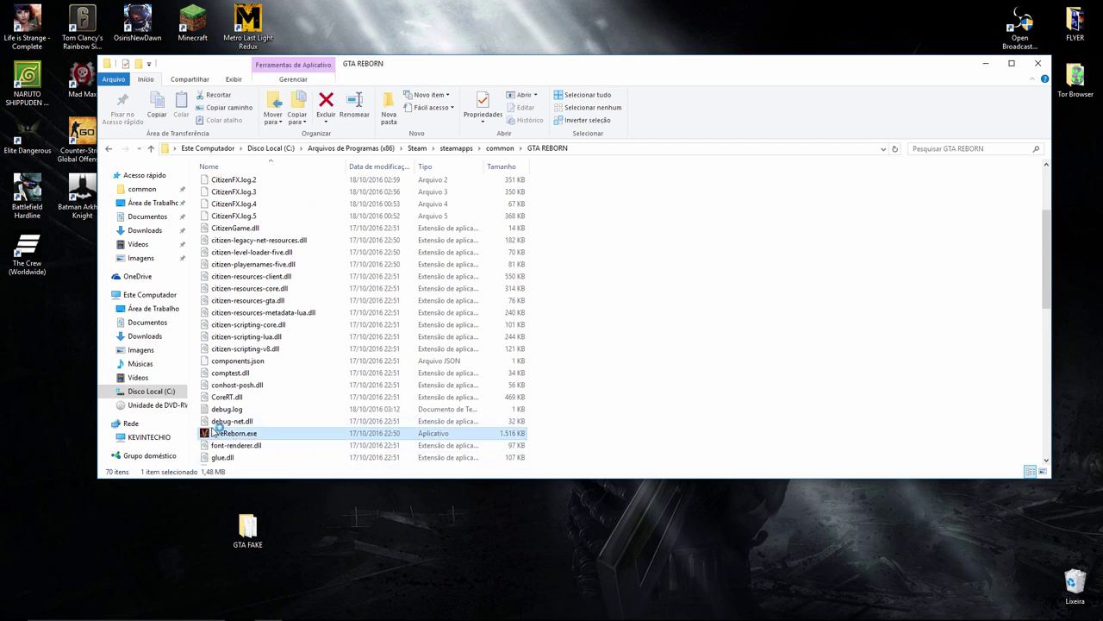
left_click(988, 64)
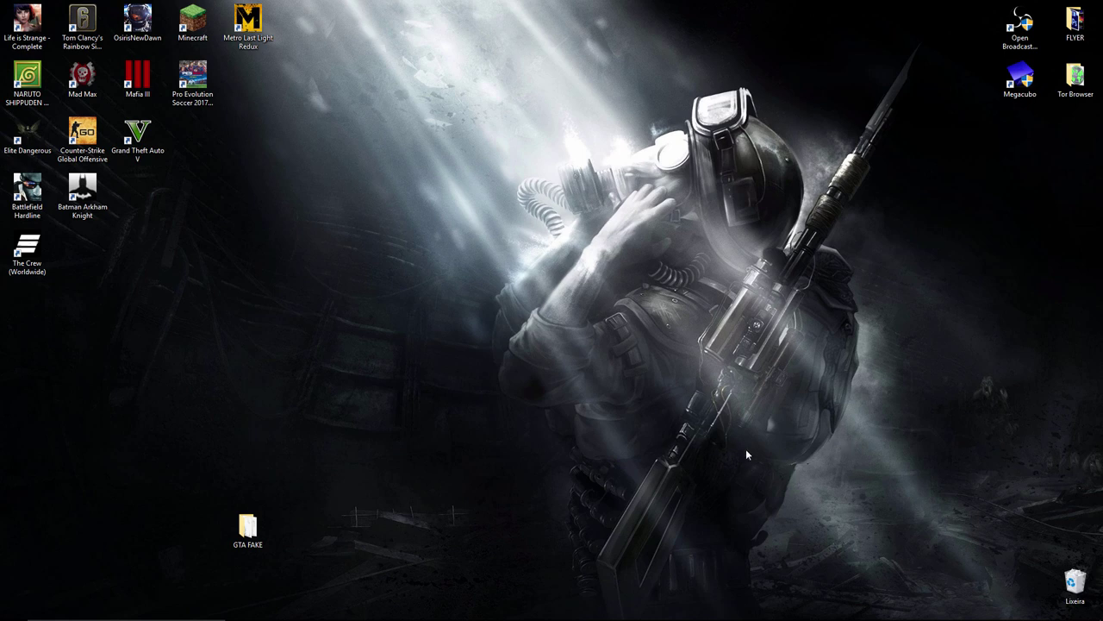
left_click_drag(780, 457, 805, 517)
left_click_drag(837, 405, 827, 517)
left_click(977, 609)
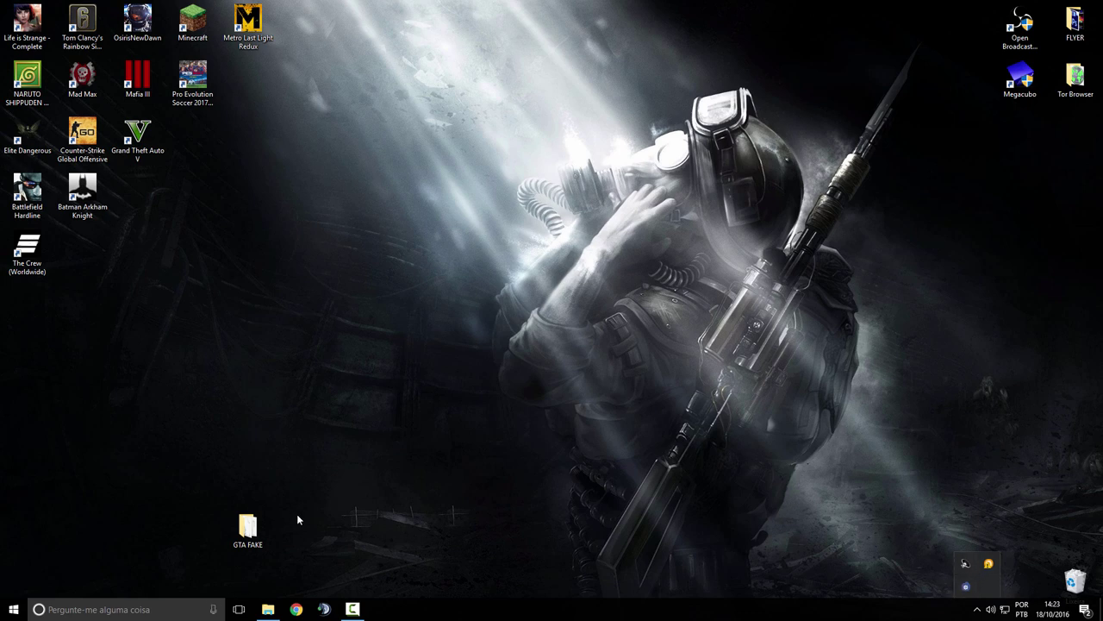
Examine the running FiveReborn processes in Task Manager and close it.
key("ctrl+shift+Escape")
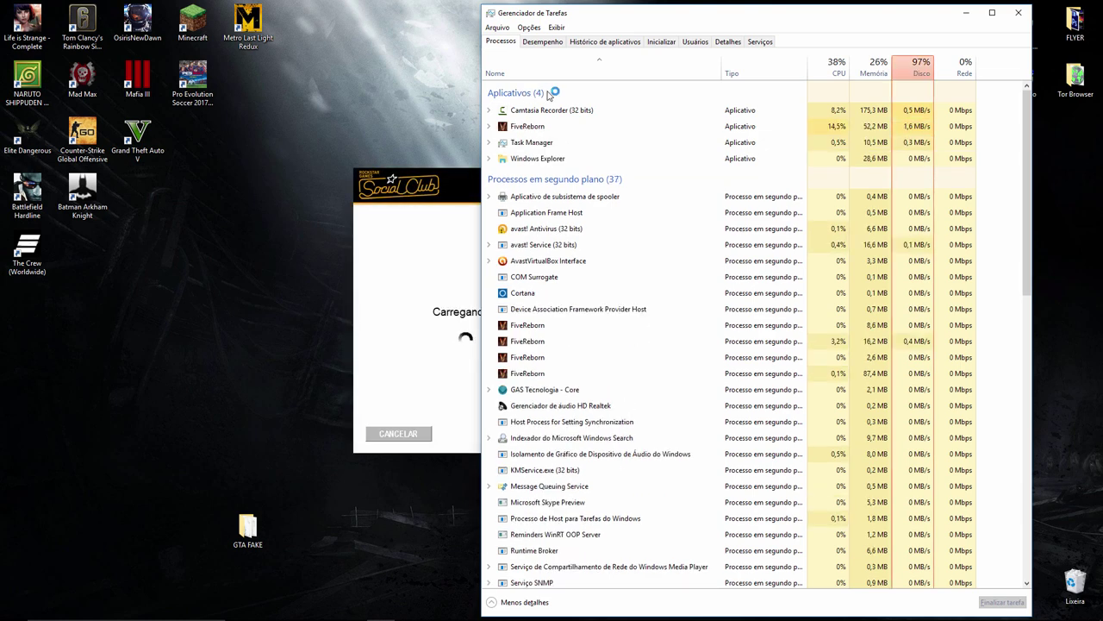
left_click_drag(662, 30, 556, 43)
scroll(441, 307, "down", 1)
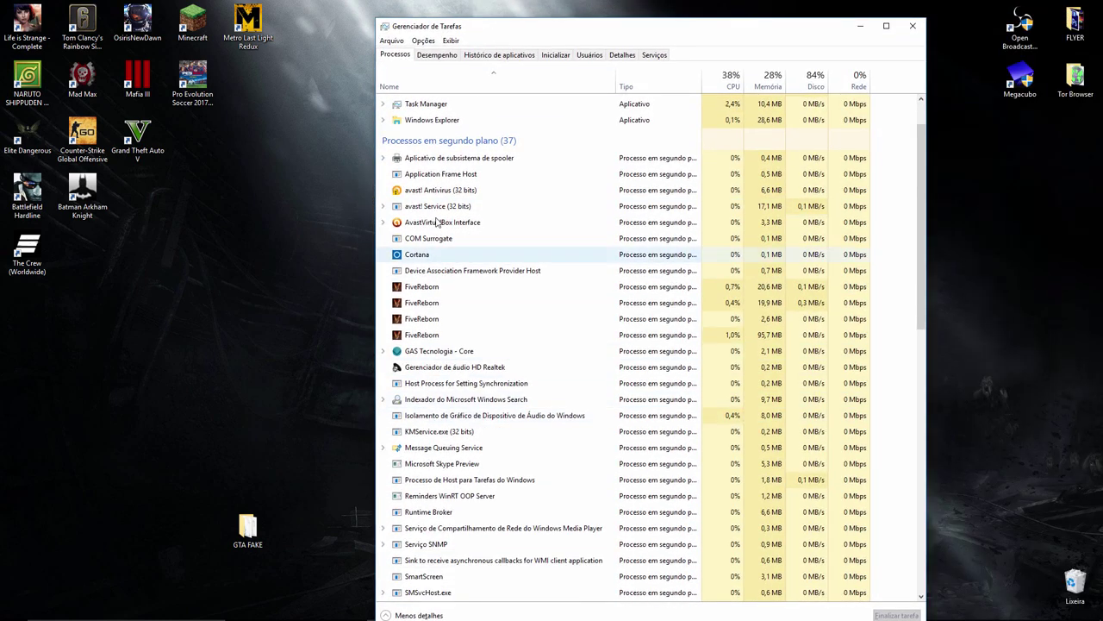
scroll(444, 293, "down", 3)
scroll(457, 280, "up", 4)
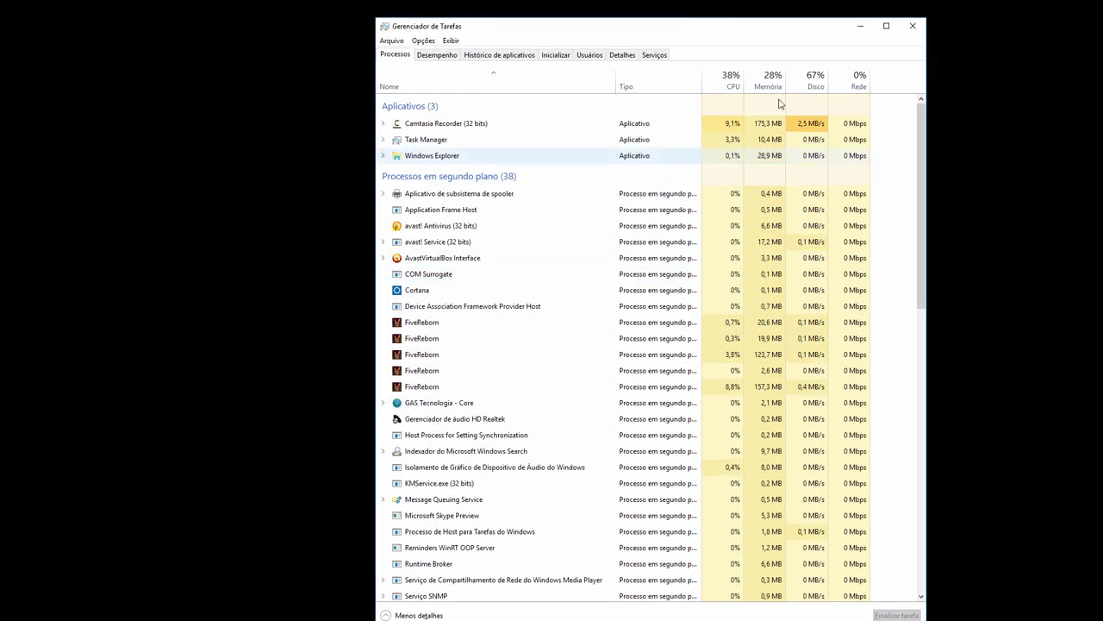
left_click(913, 26)
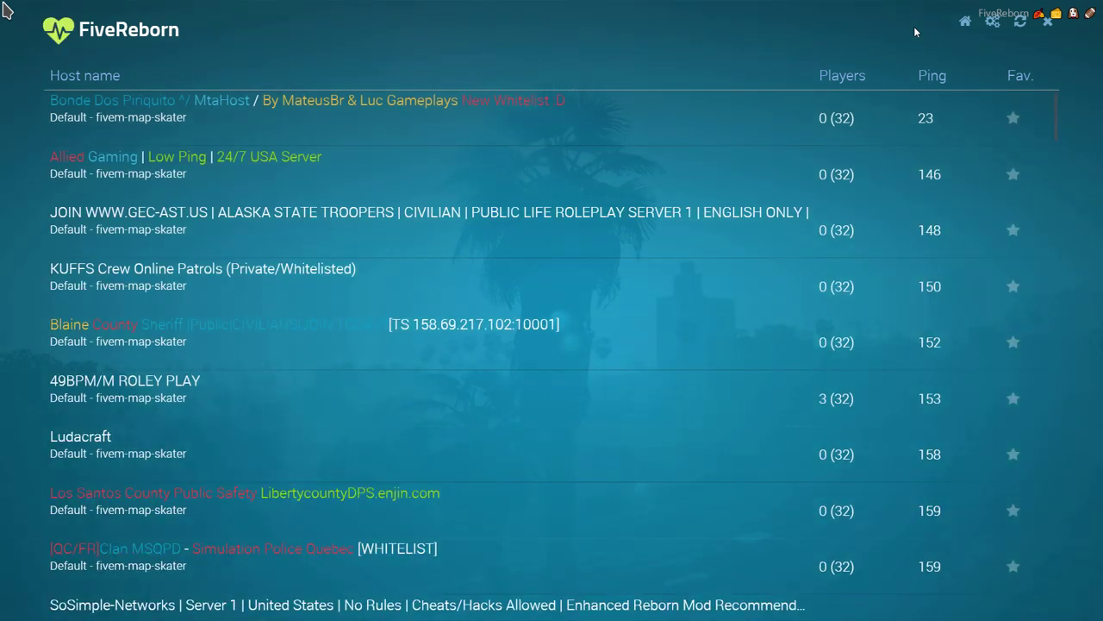
View the FiveReborn settings for username and direct connection, and return to the server list.
left_click(993, 23)
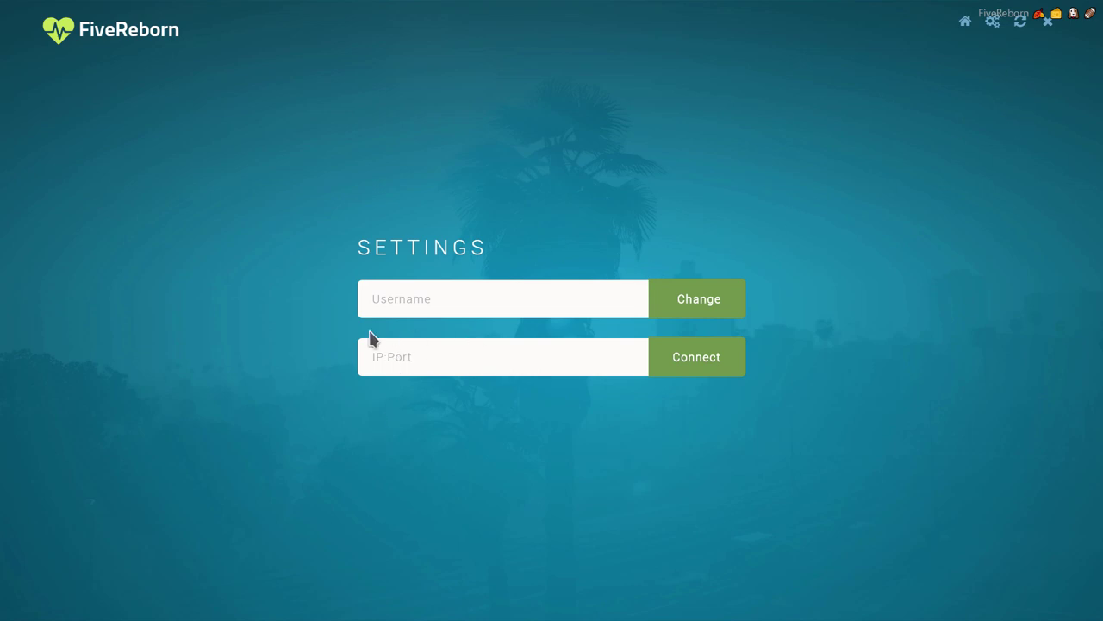
left_click(966, 22)
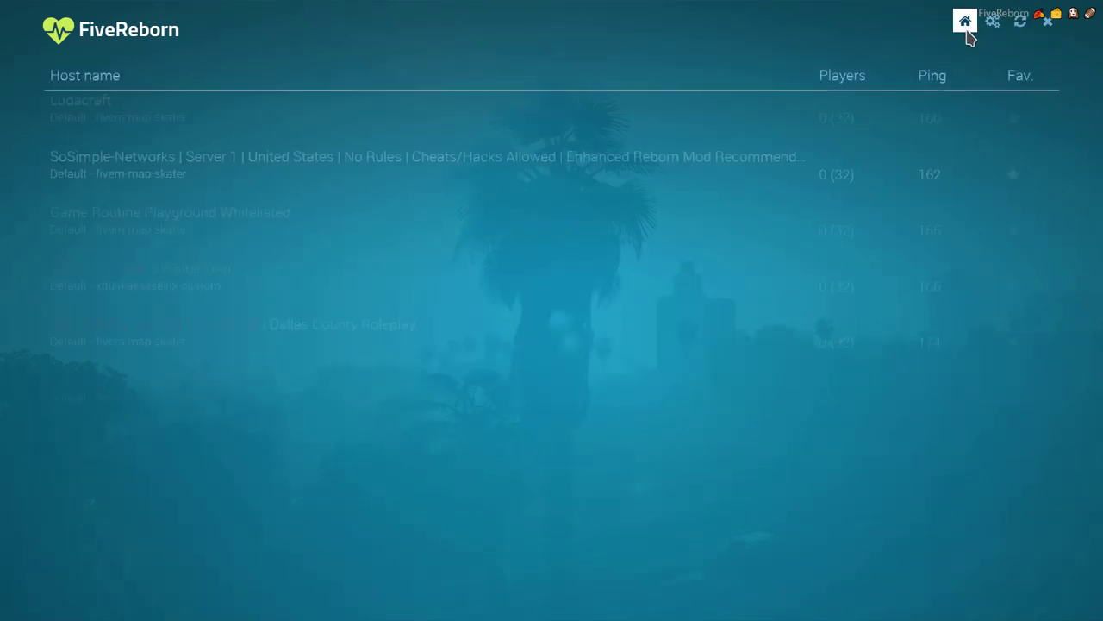
Sort the server list by player count and join the 49BPM/M ROLEY PLAY server.
left_click(843, 76)
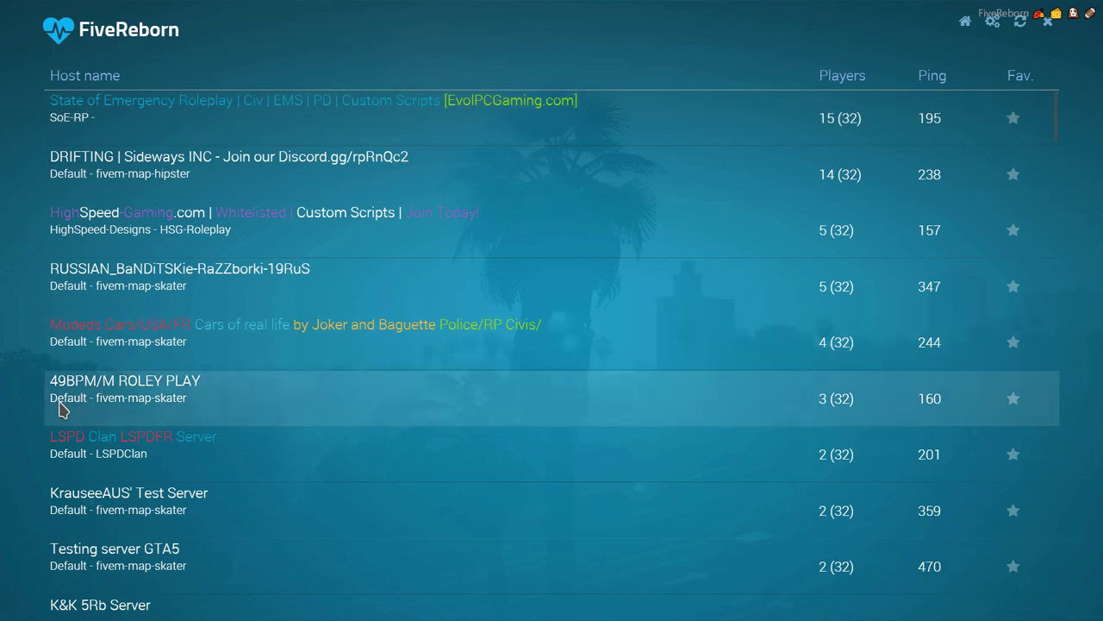
double_click(156, 395)
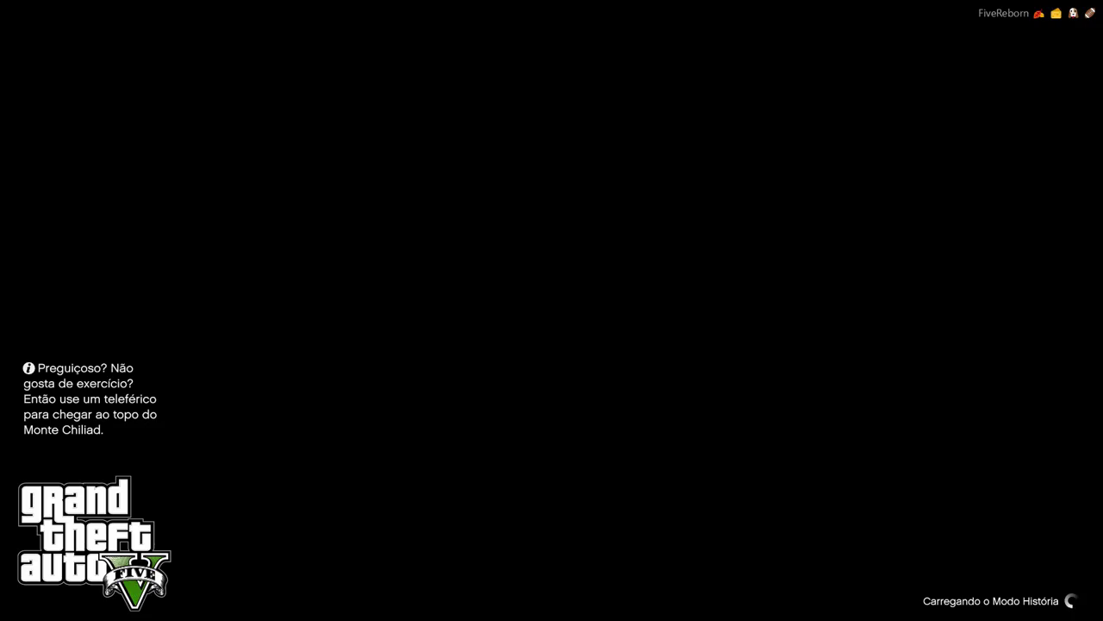